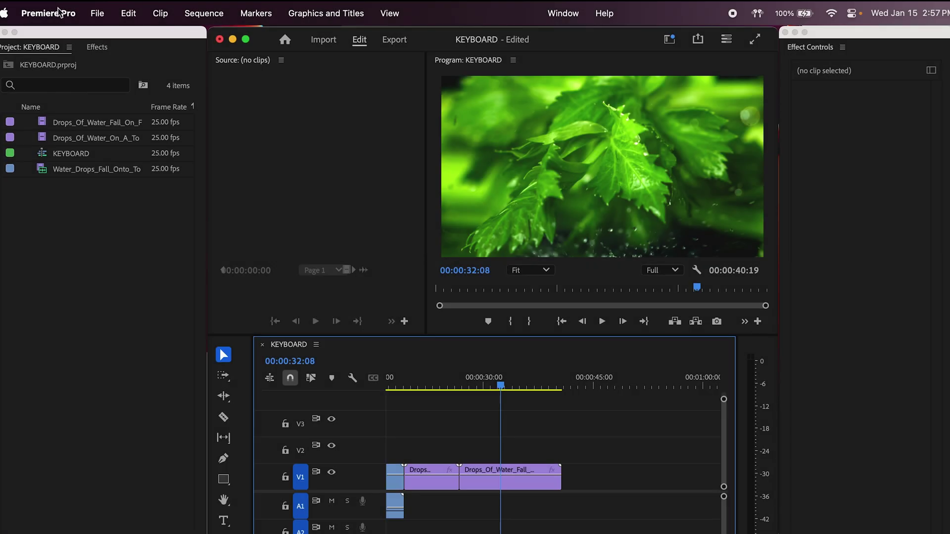
Open Keyboard Shortcuts from the Premiere Pro menu to show the MERLE preset's keyboard layout
click(58, 11)
click(55, 36)
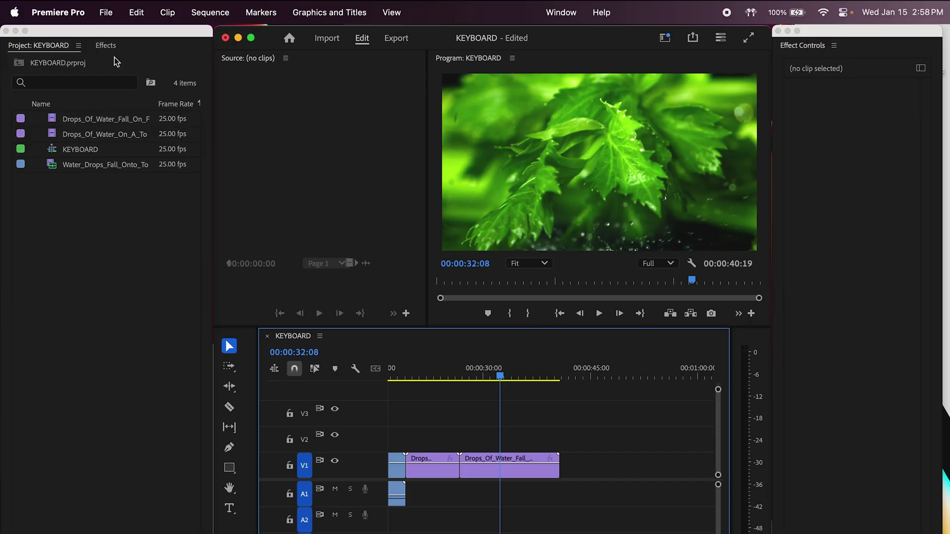
click(58, 11)
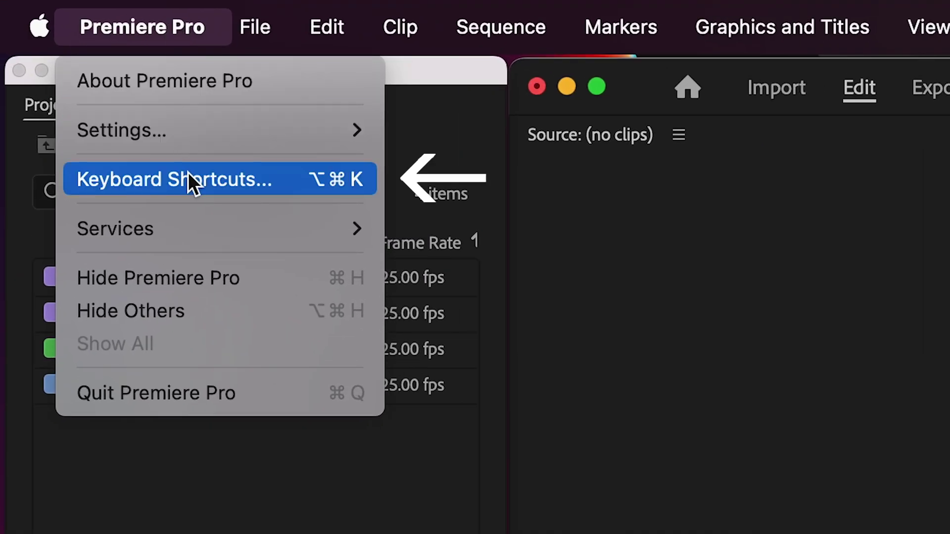
click(189, 174)
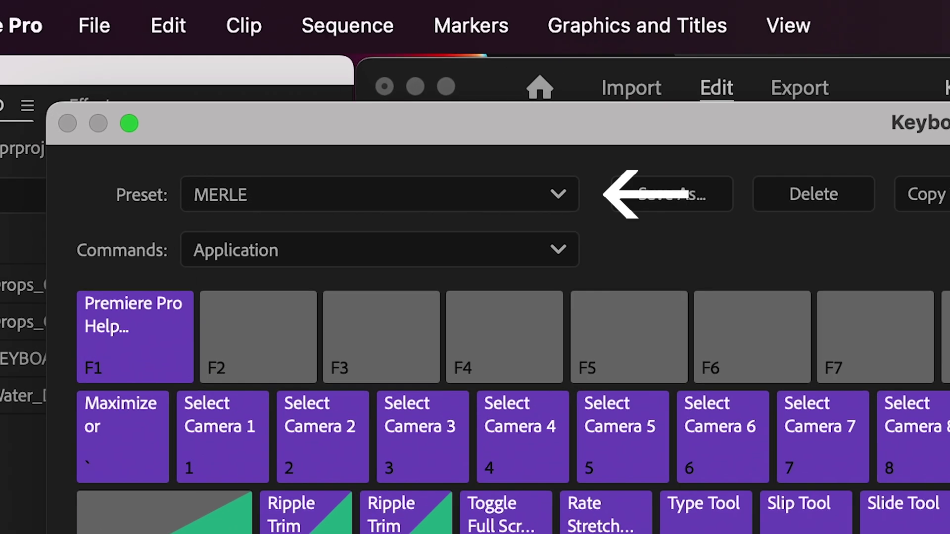
Switch the shortcut preset to Adobe Premiere Pro Default and inspect the commands on key 5
click(555, 196)
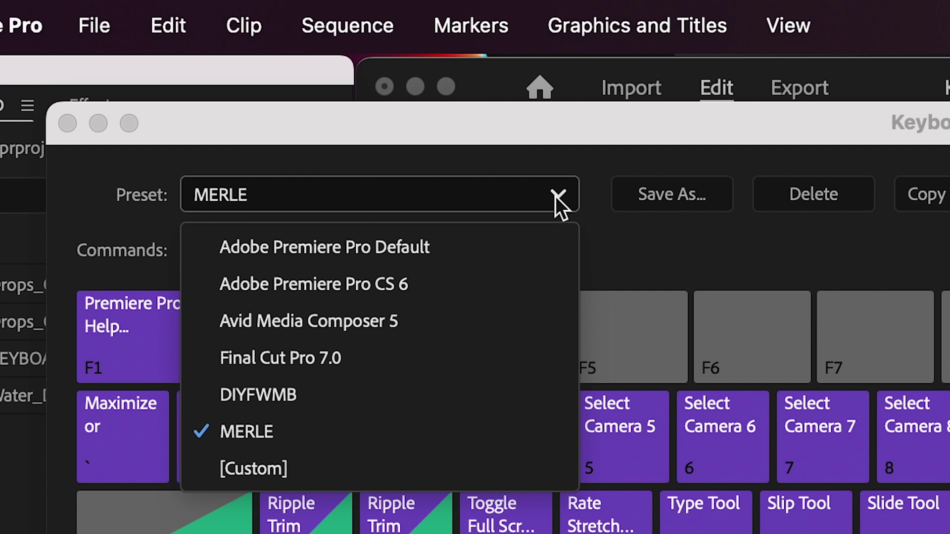
click(568, 247)
click(562, 198)
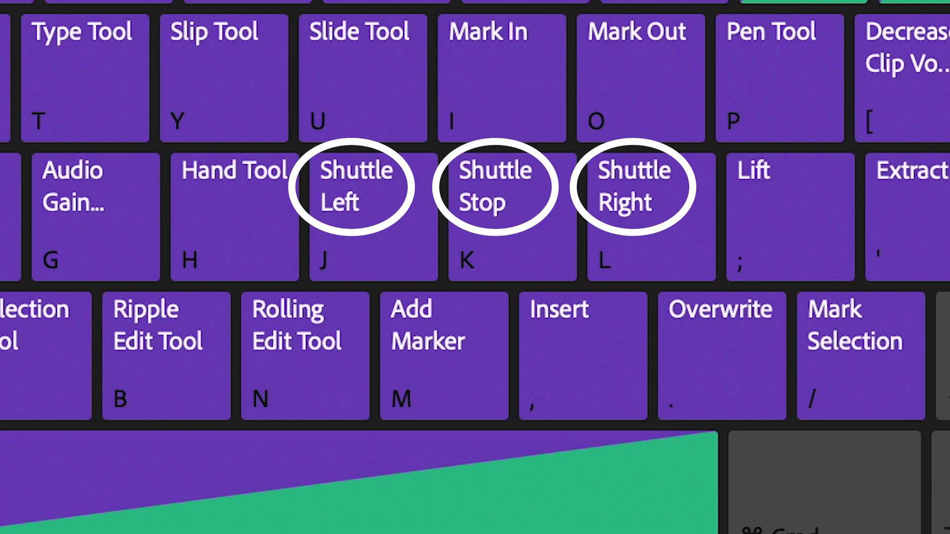
click(330, 144)
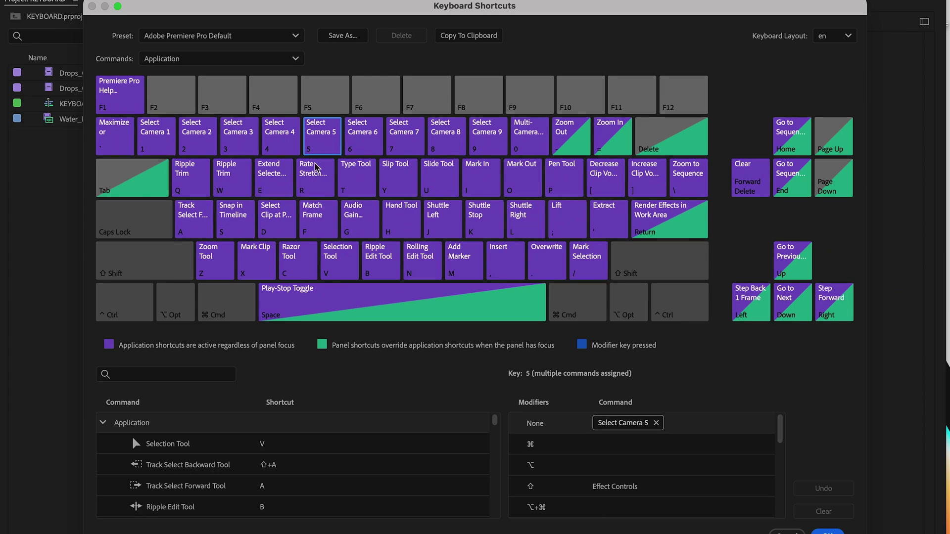
Inspect the commands assigned to the R, Y and D keys
click(315, 167)
click(398, 178)
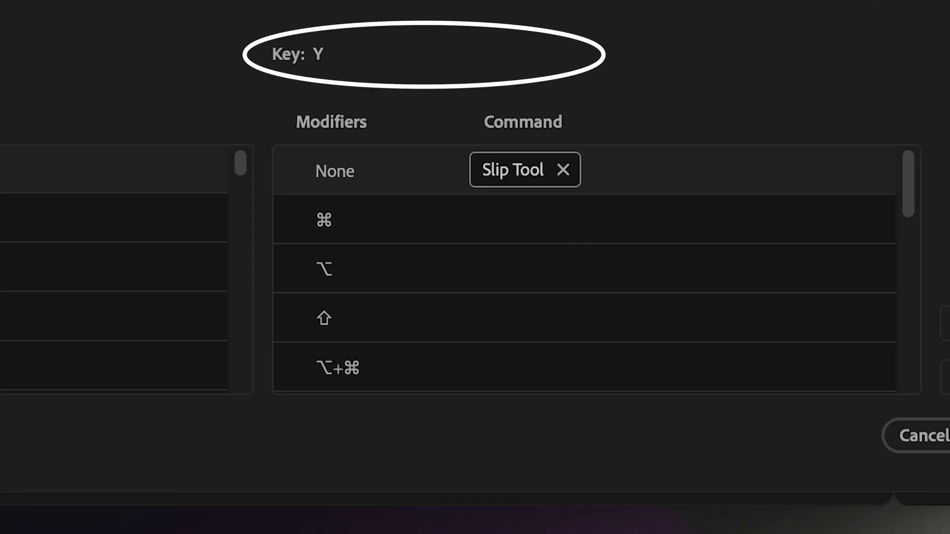
key(d)
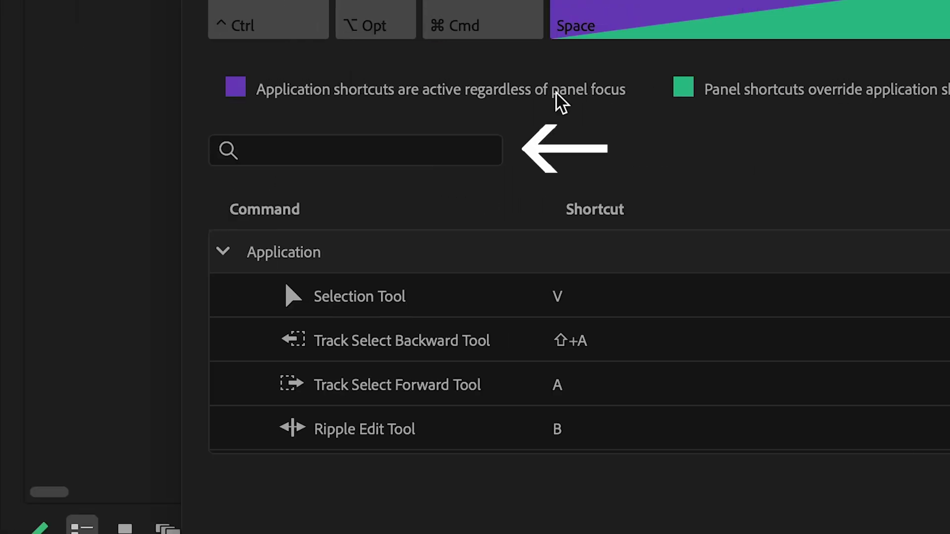
Search the command list for 'clear in an' to find the Clear In and Out shortcut
click(350, 154)
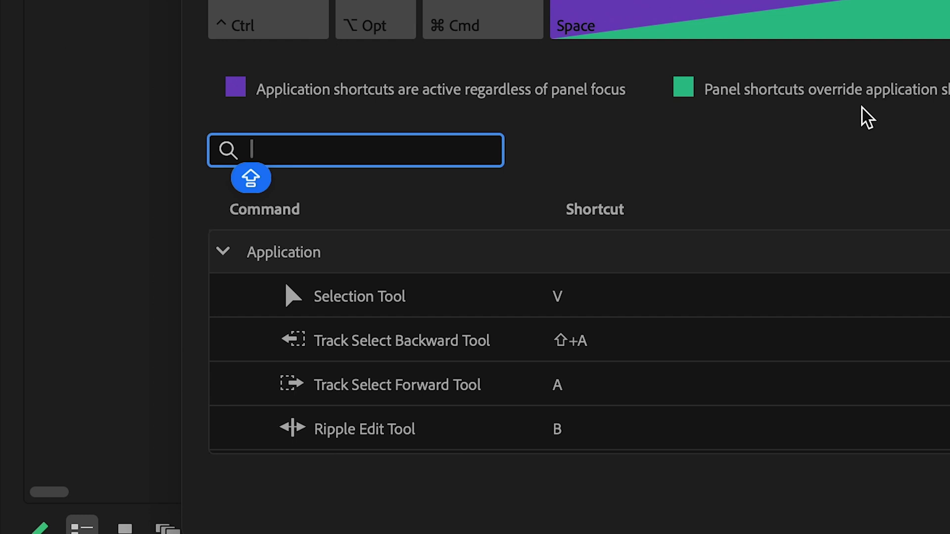
click(770, 158)
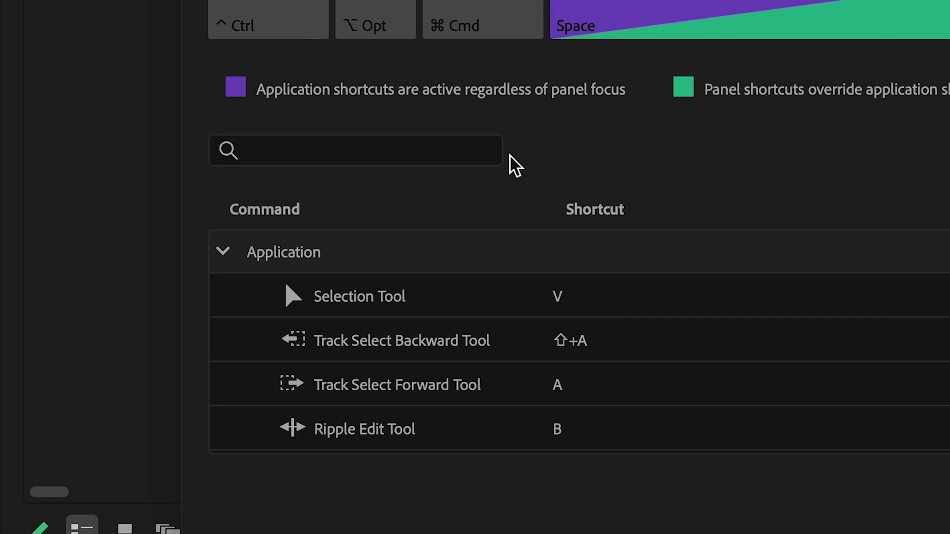
click(384, 151)
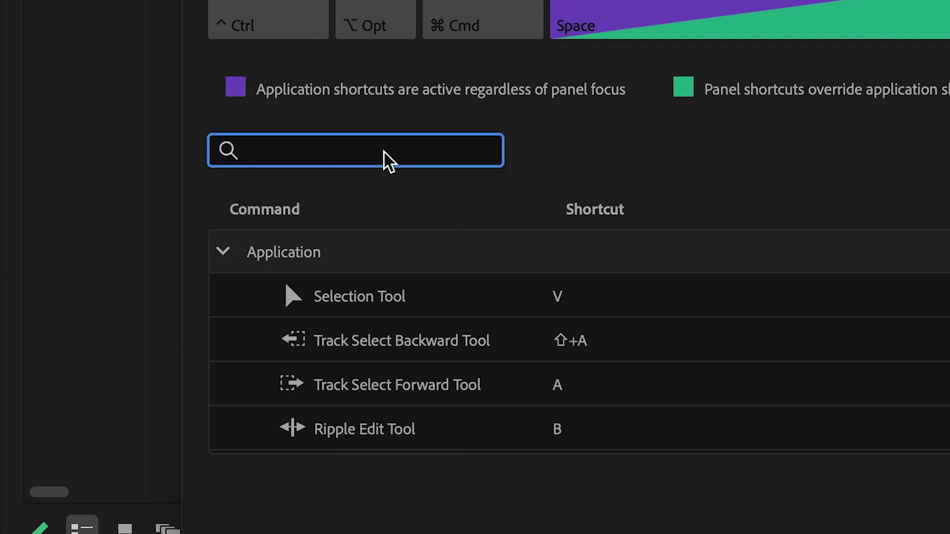
text(clear)
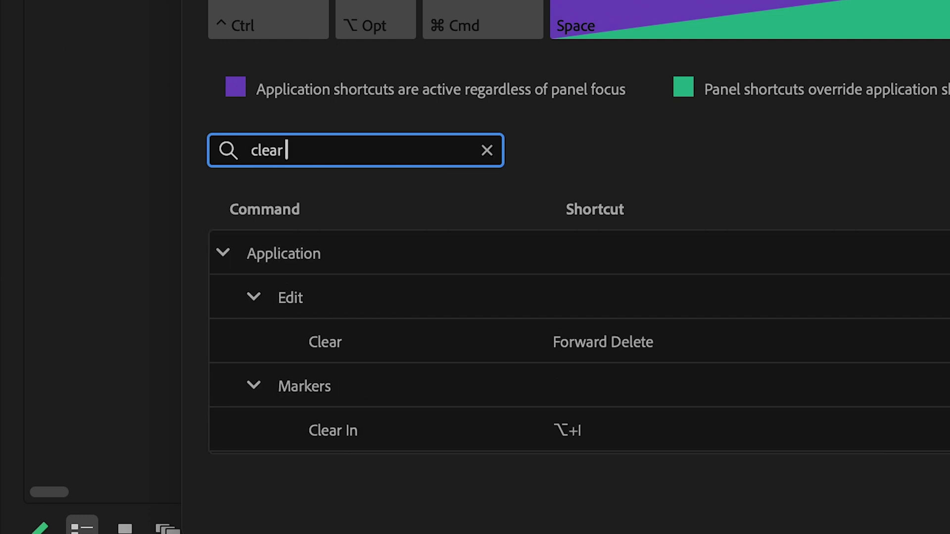
text( in and)
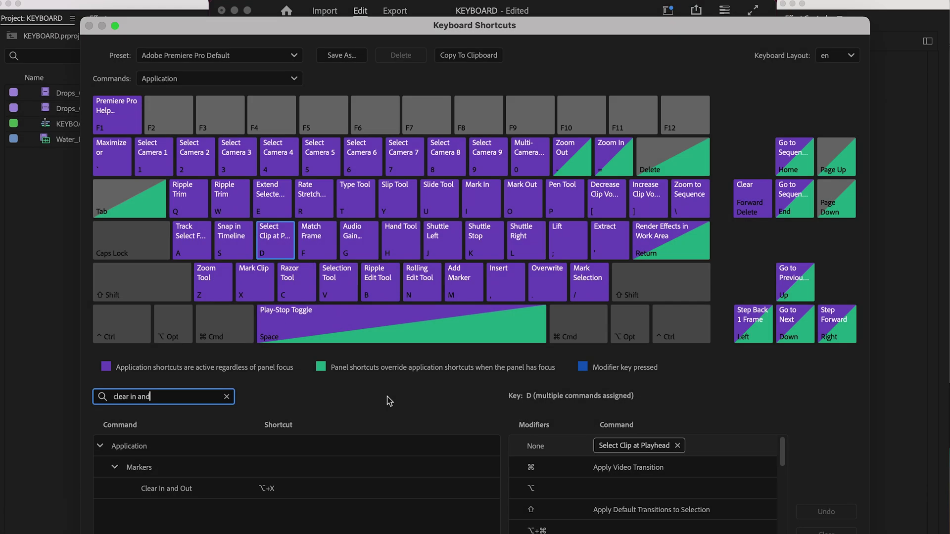
Clear the command search and scroll through the V key's modifier combinations
click(390, 400)
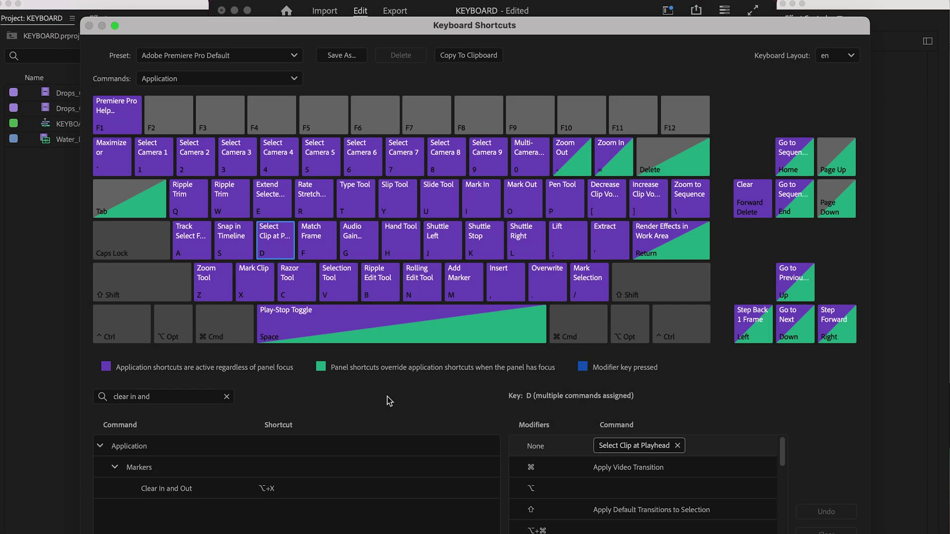
click(227, 397)
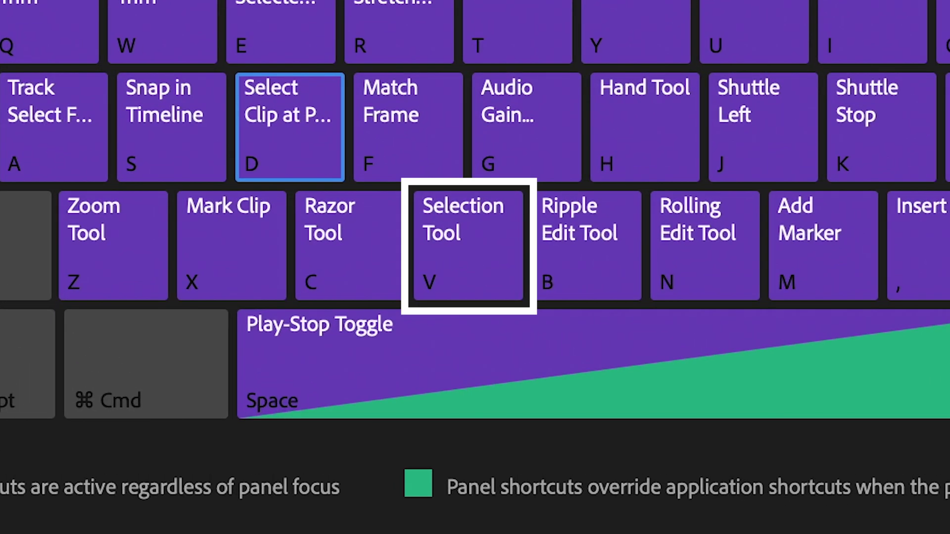
click(475, 221)
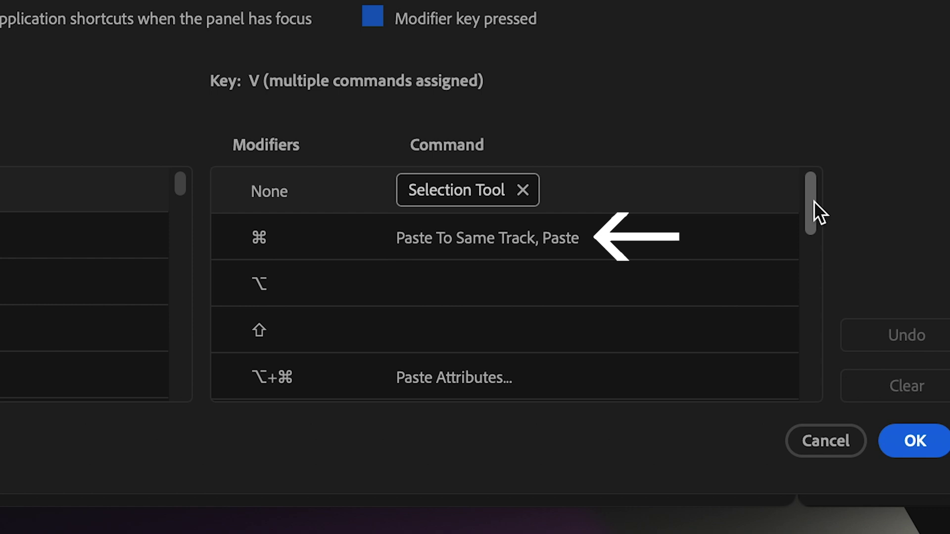
drag(814, 203, 836, 256)
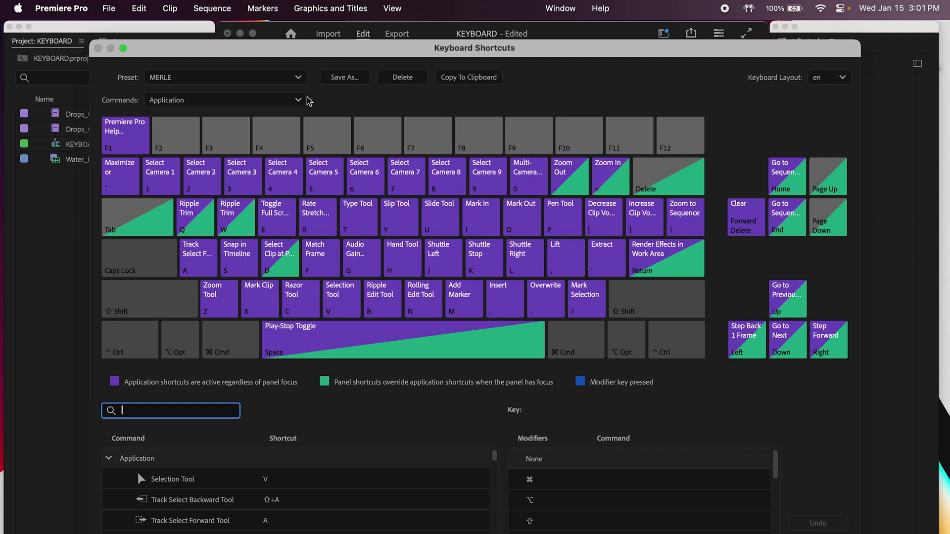
click(300, 100)
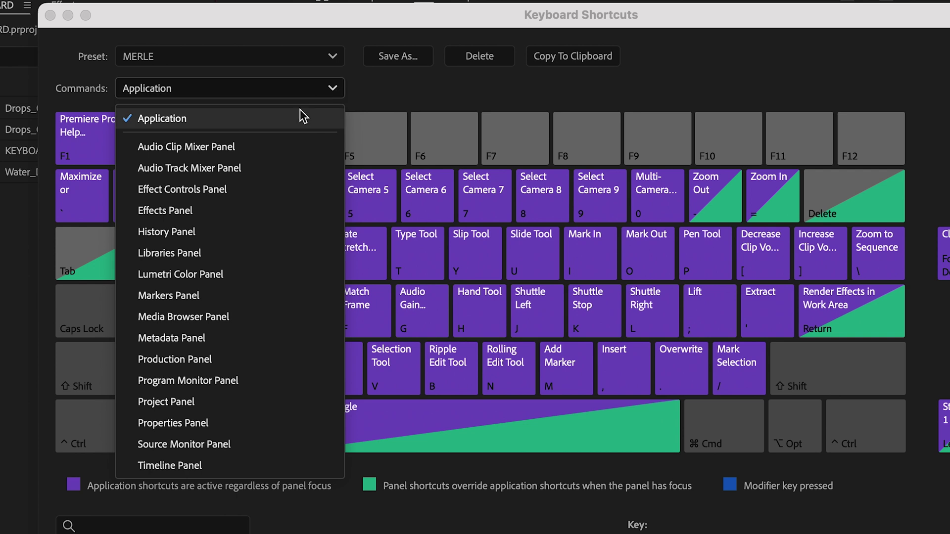
click(287, 147)
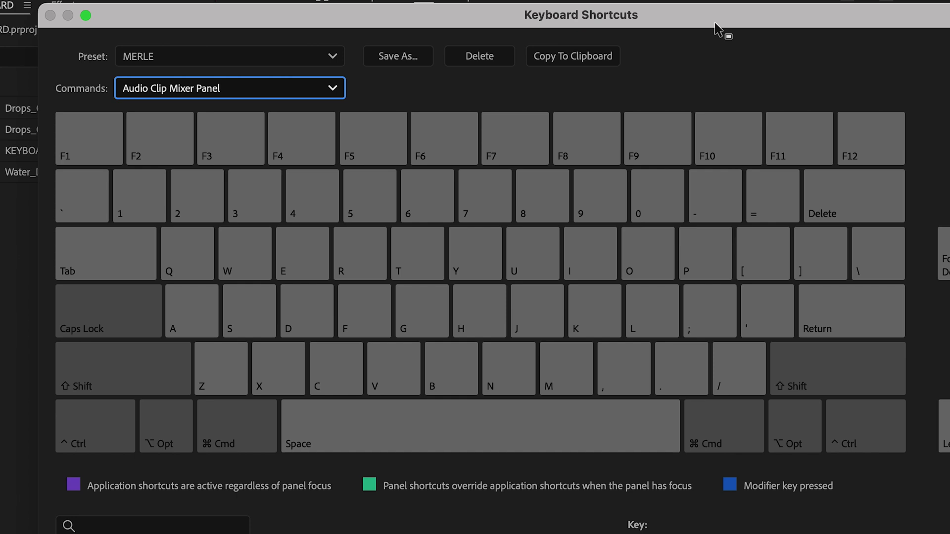
click(332, 89)
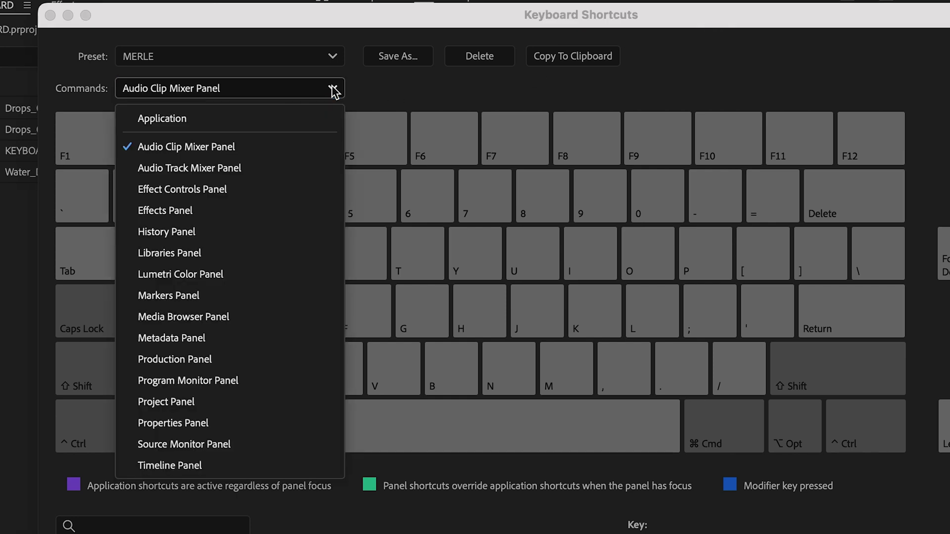
click(266, 211)
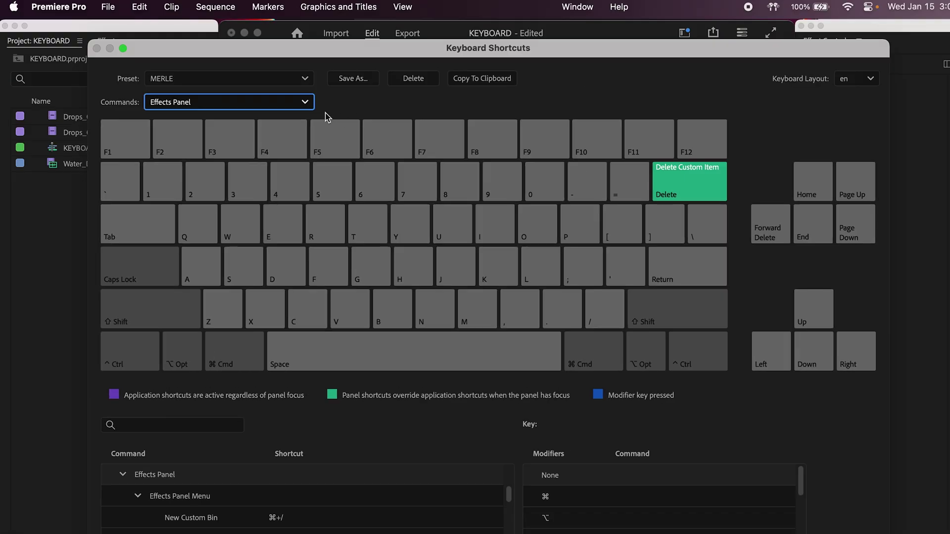
click(305, 103)
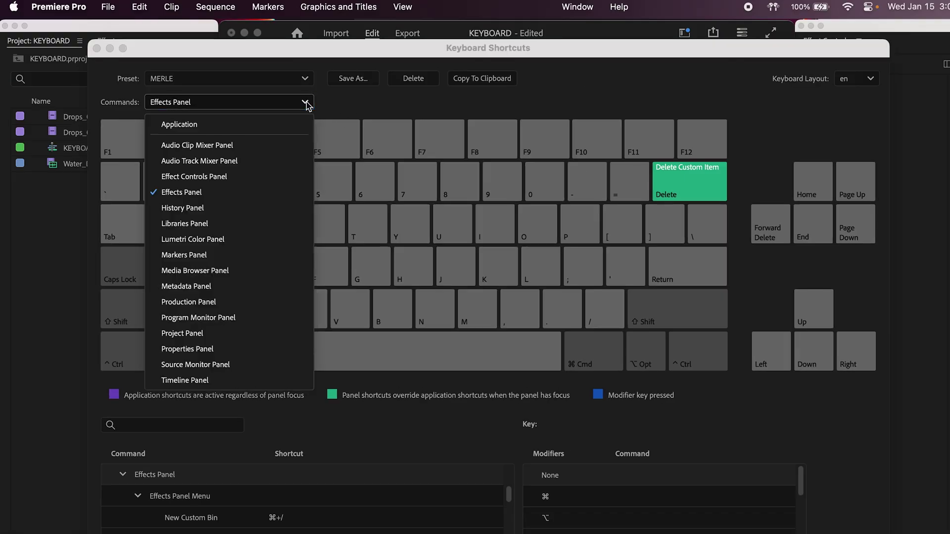
click(295, 124)
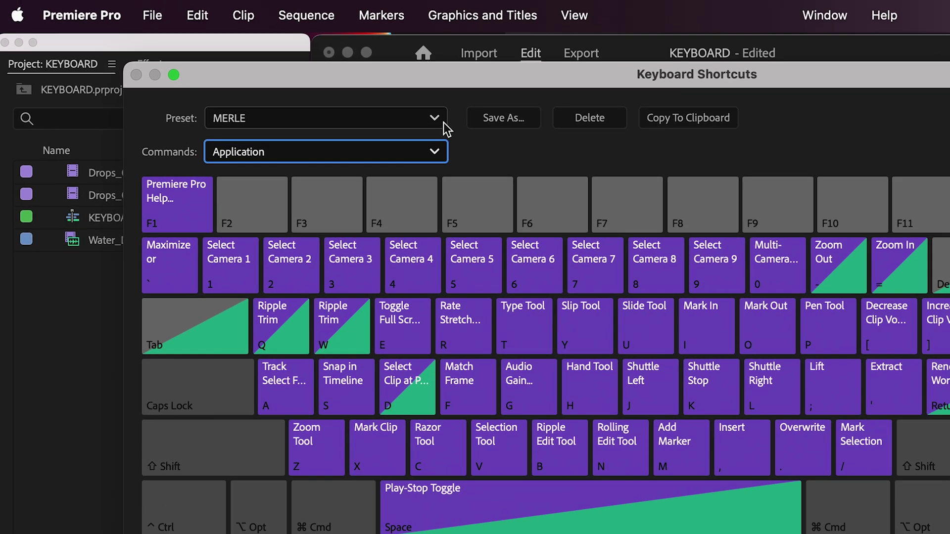
Switch to the Adobe Premiere Pro Default preset and shuttle the tomato clip with K, J and L
click(305, 79)
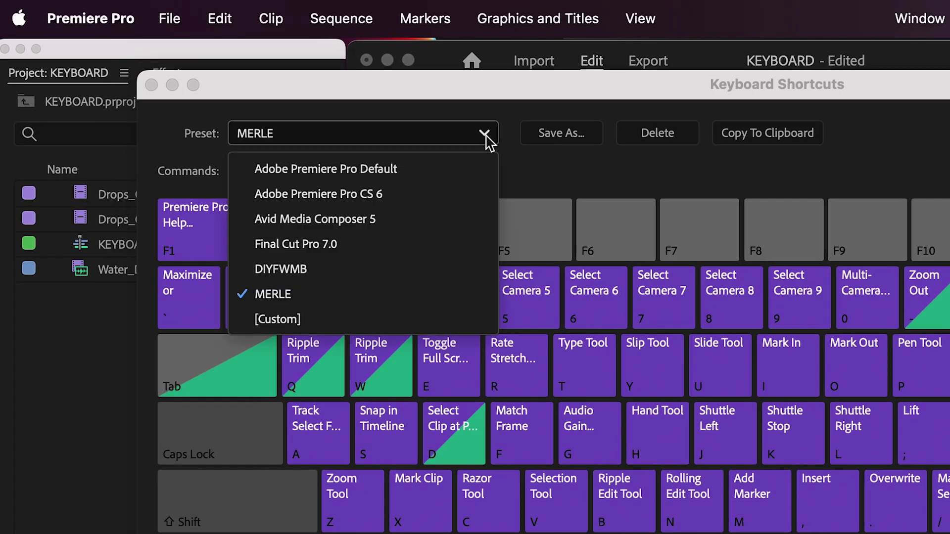
click(468, 169)
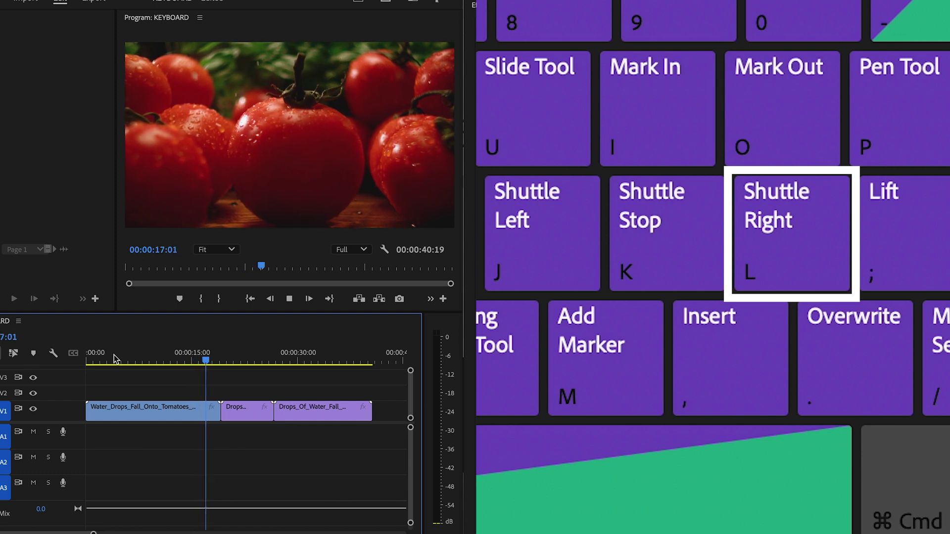
key(k)
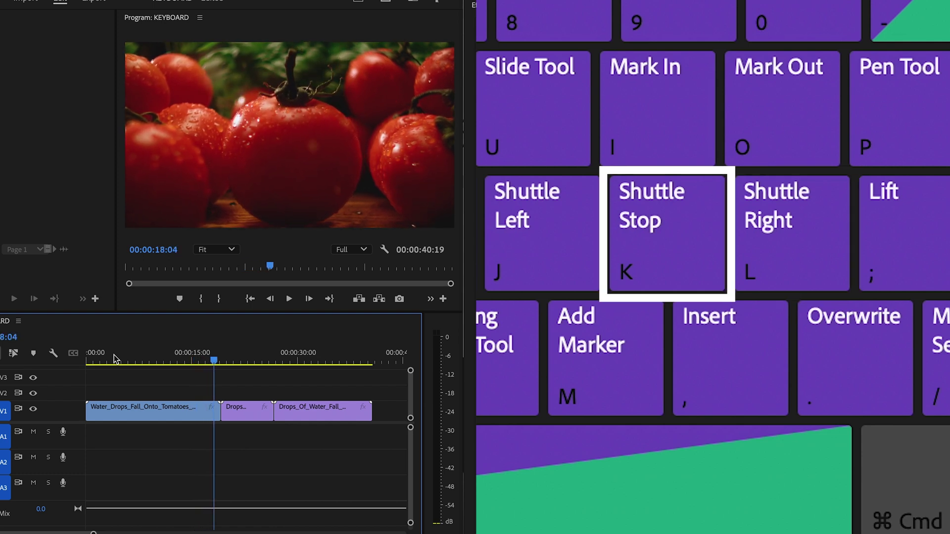
key(j)
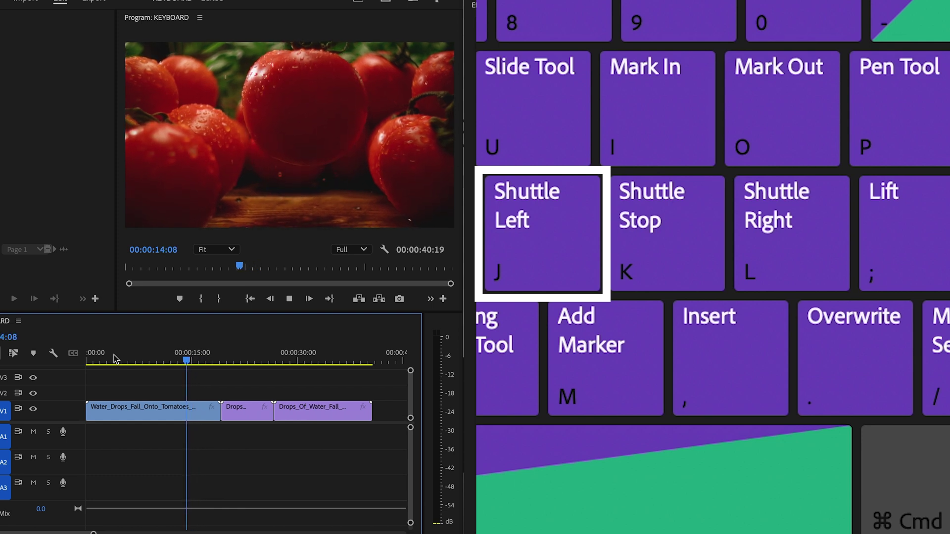
key(l)
key(k)
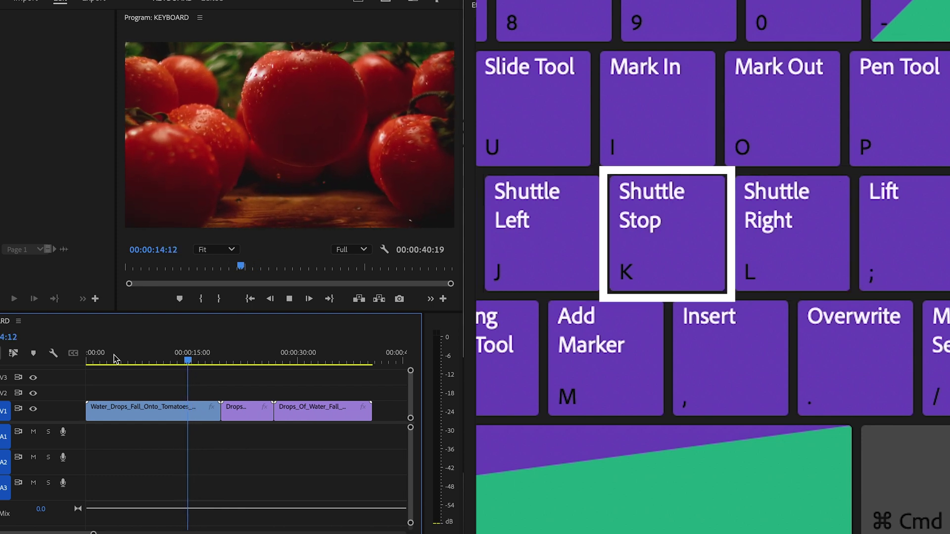
key(j)
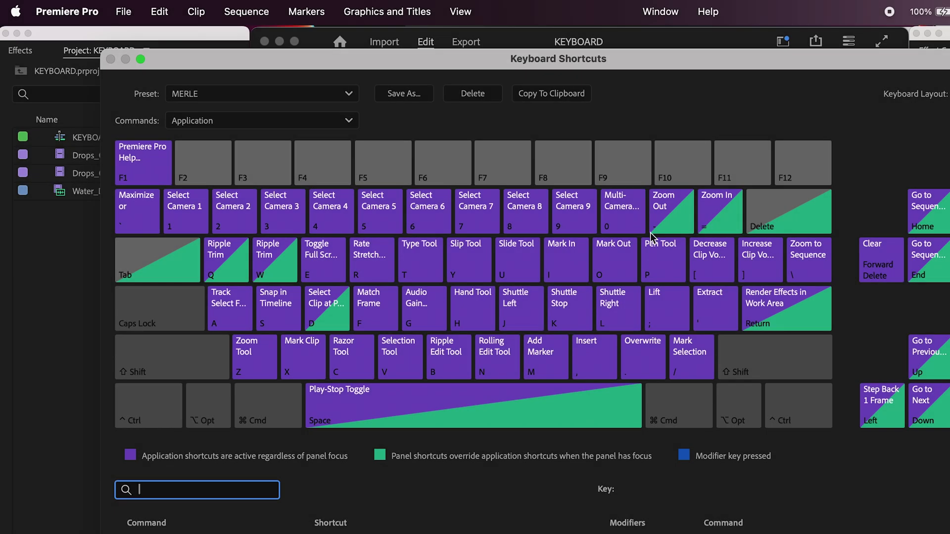
Check the commands assigned to the L key in the Default preset
click(625, 304)
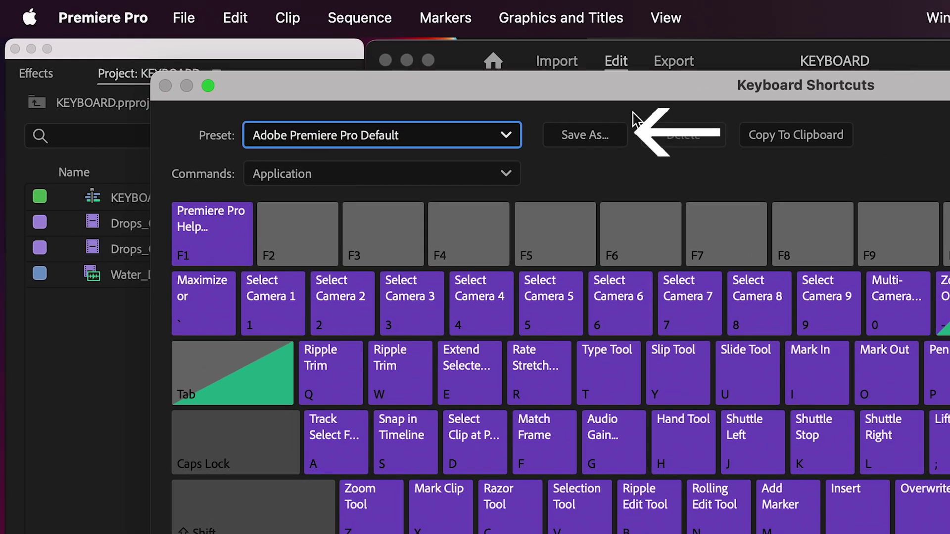
Save the current shortcuts as a new preset named MERLE
click(602, 140)
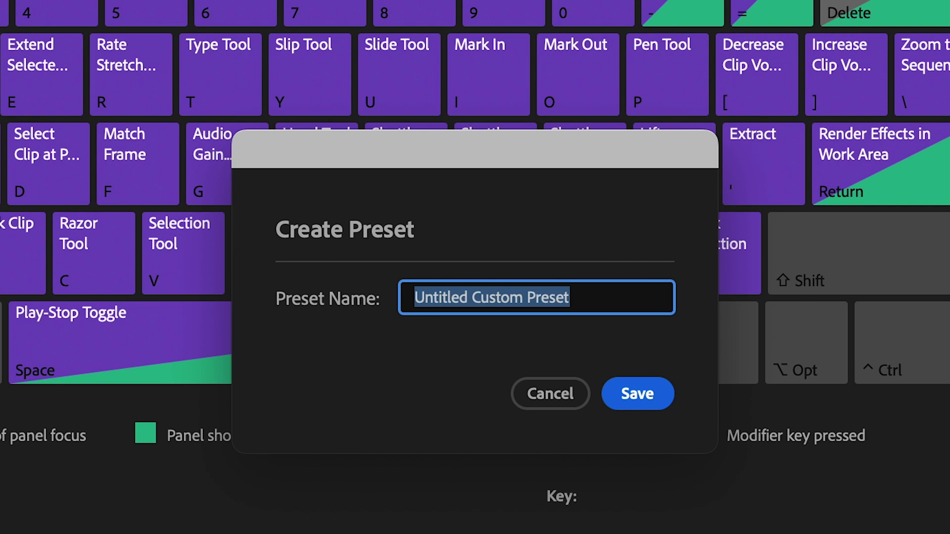
text(MERLE)
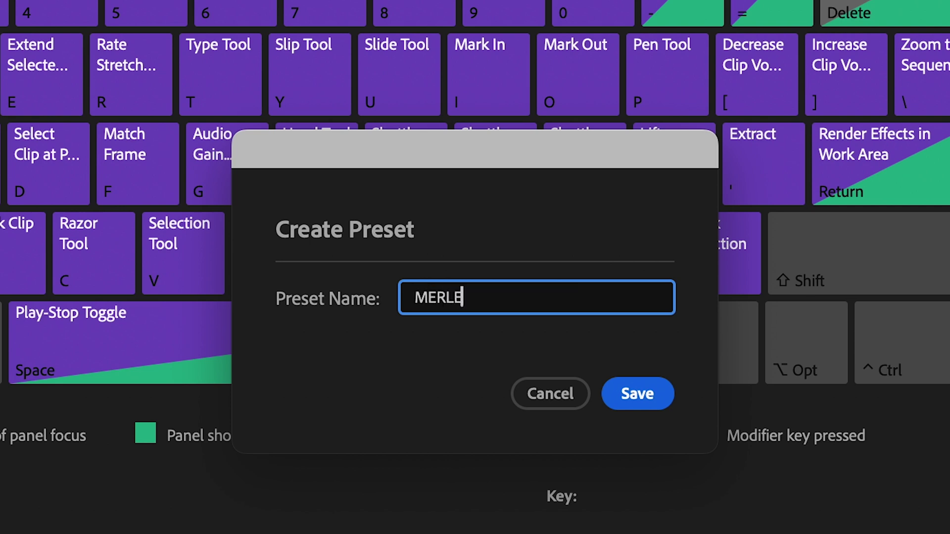
click(639, 398)
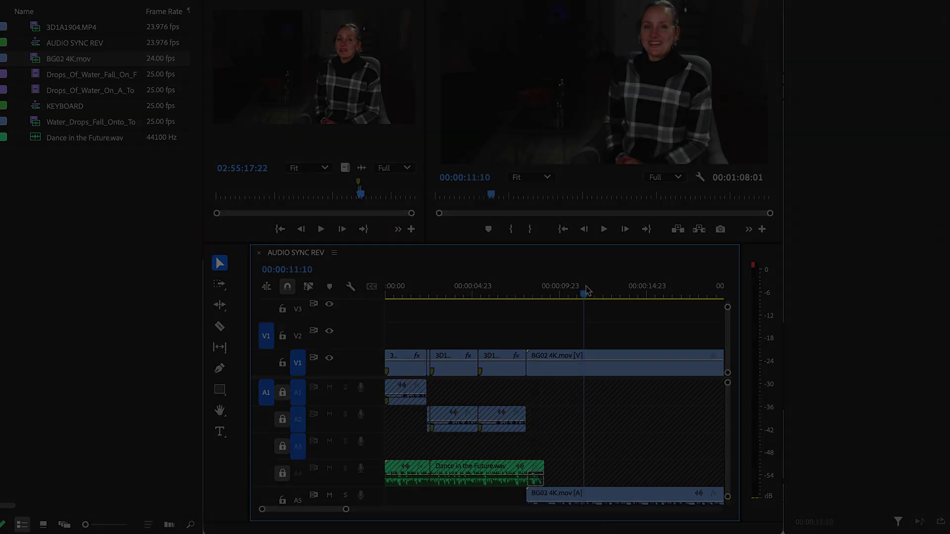
Delete the BG02 4K.mov audio clip with video tracks locked, then unlock them and scrub the sequence
drag(532, 295, 549, 295)
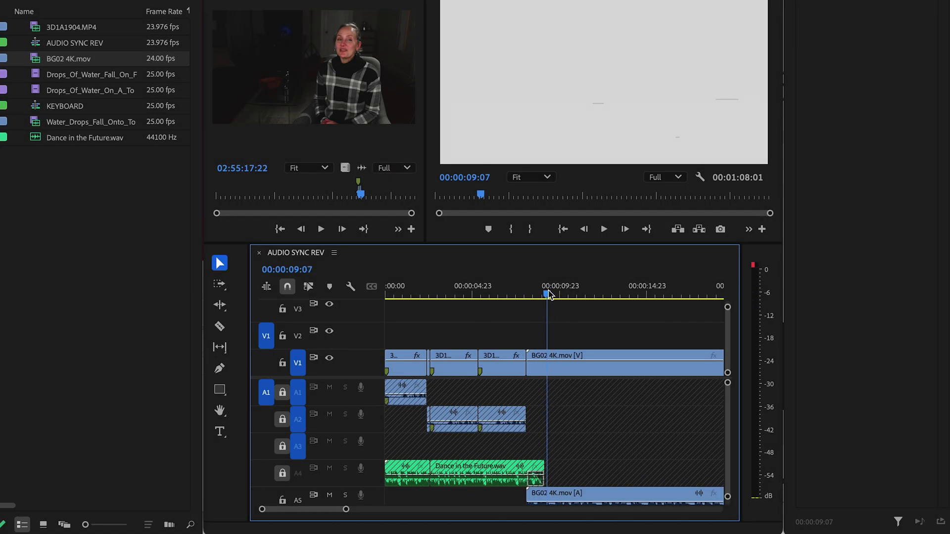
click(585, 492)
key(ctrl+shift+l)
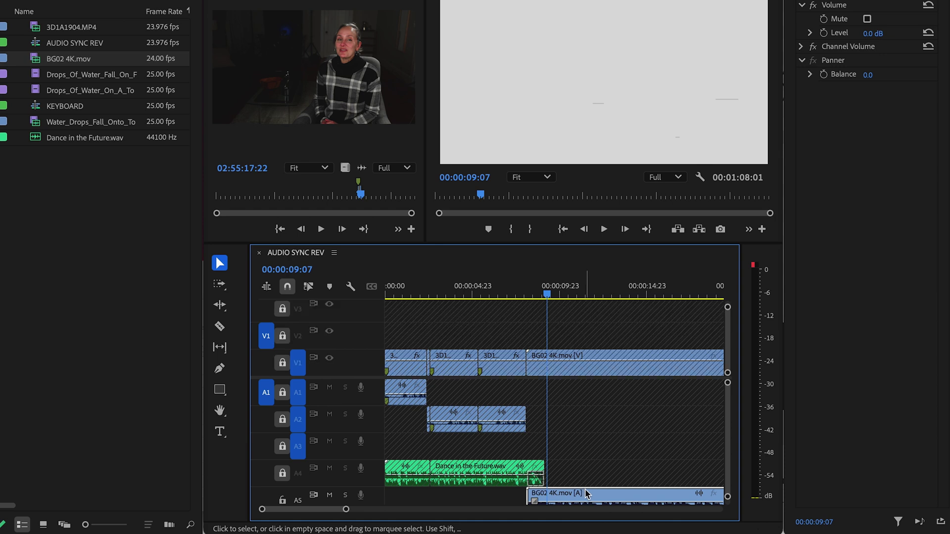
key(Delete)
key(ctrl+shift+l)
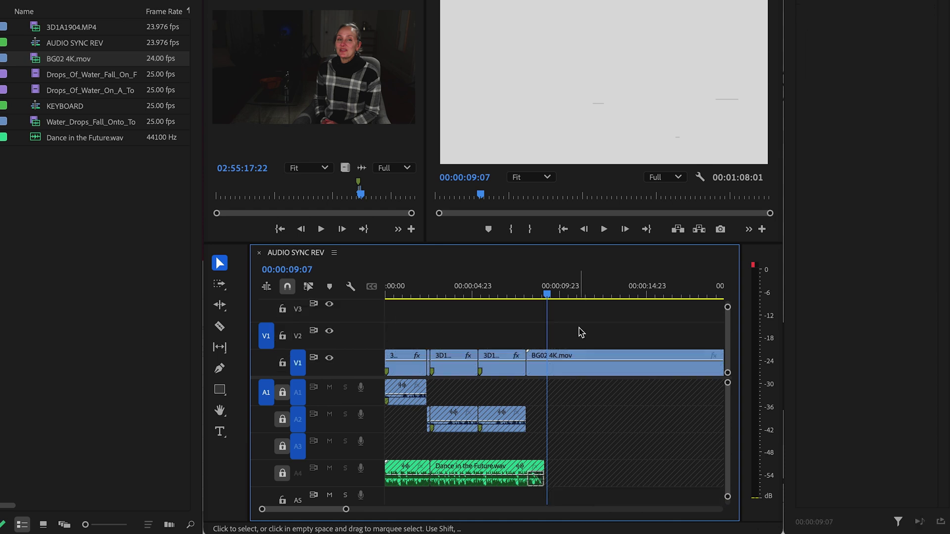
mouse_move(555, 293)
mouse_down()
mouse_move(529, 293)
mouse_move(568, 293)
mouse_up()
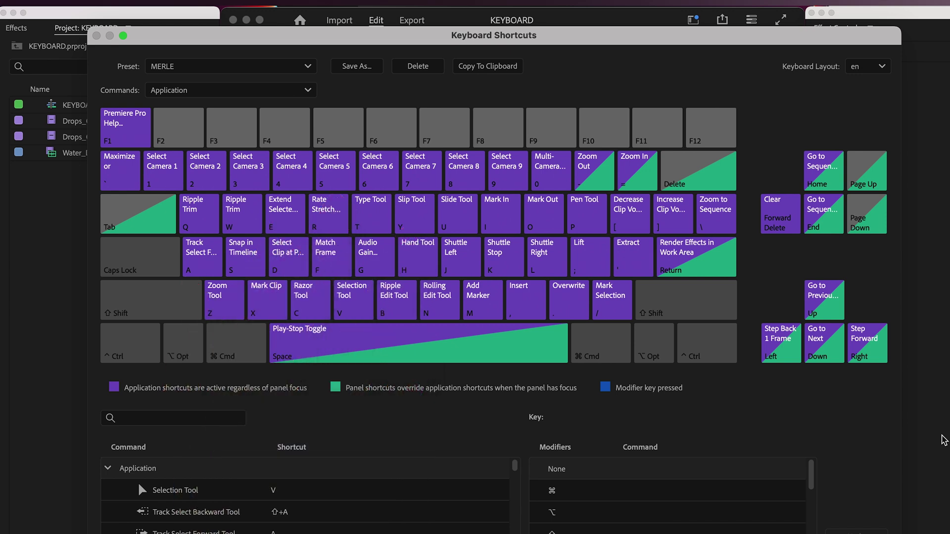
Search 'lock all' and assign W to Lock/Unlock All Audio Tracks, then confirm
click(165, 423)
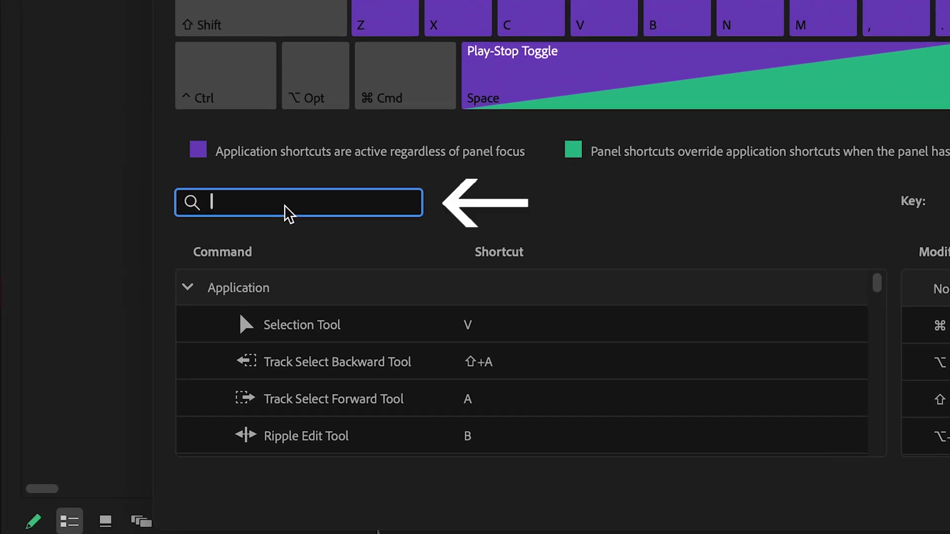
text(lock all)
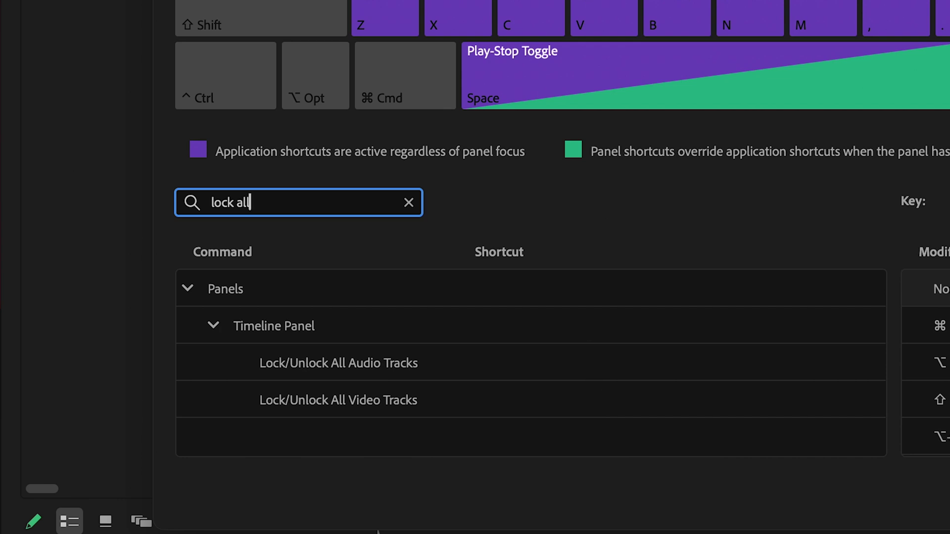
click(492, 369)
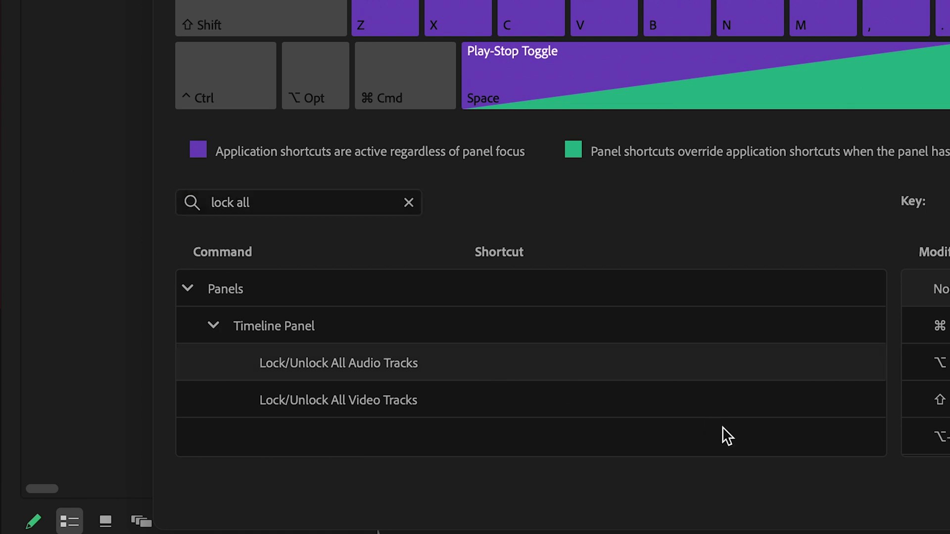
click(483, 373)
key(w)
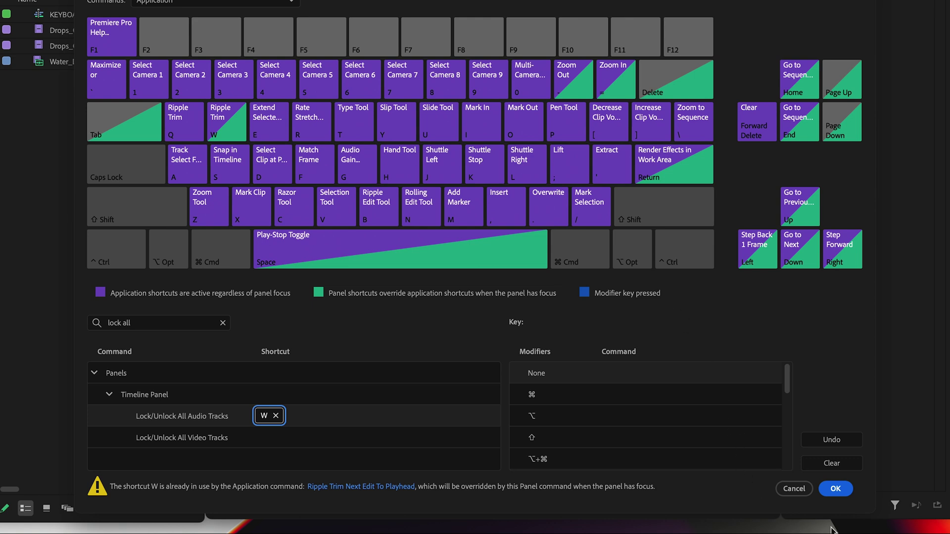
click(835, 489)
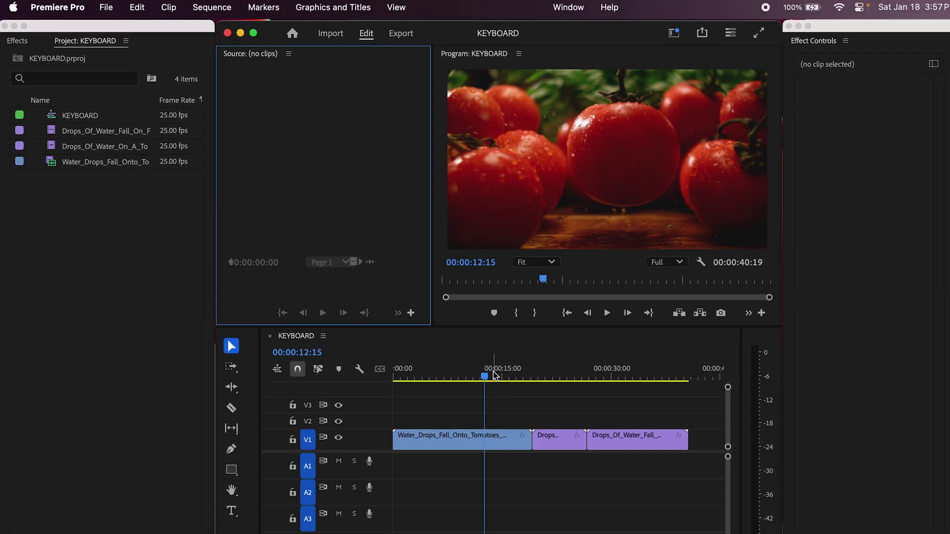
Move the playhead to 00:00:10:11 and lock, then unlock, all audio tracks
drag(483, 376, 470, 375)
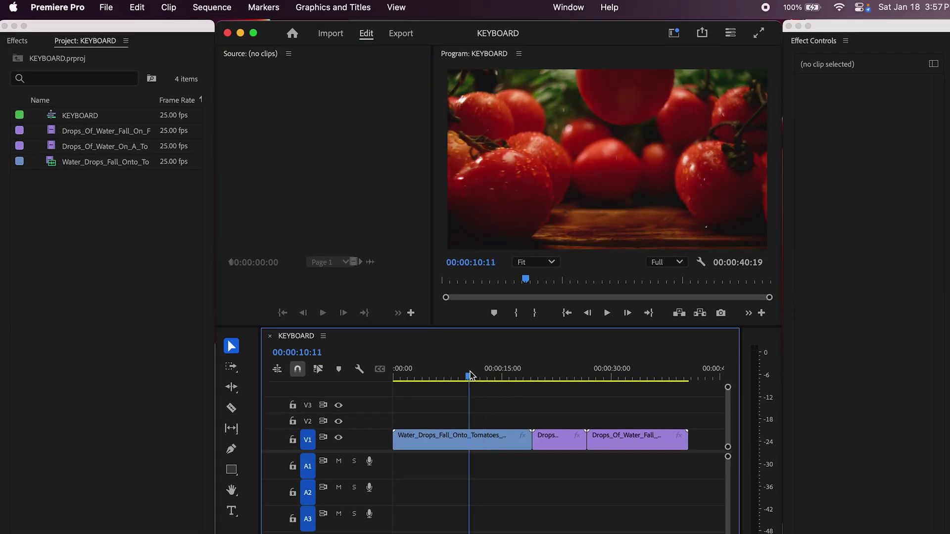
key(super+shift+l)
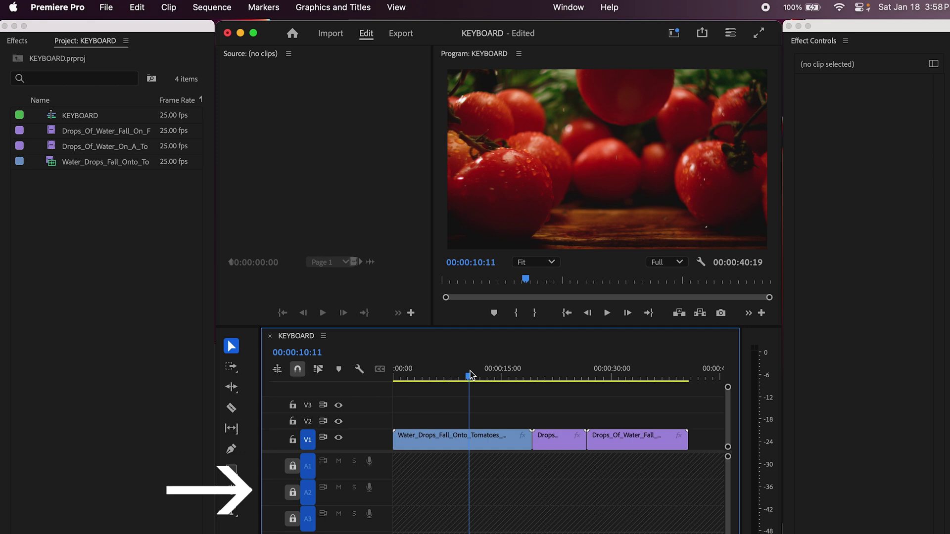
key(super+shift+l)
Reopen the Keyboard Shortcuts editor and search for 'lock all'
key(super+alt+k)
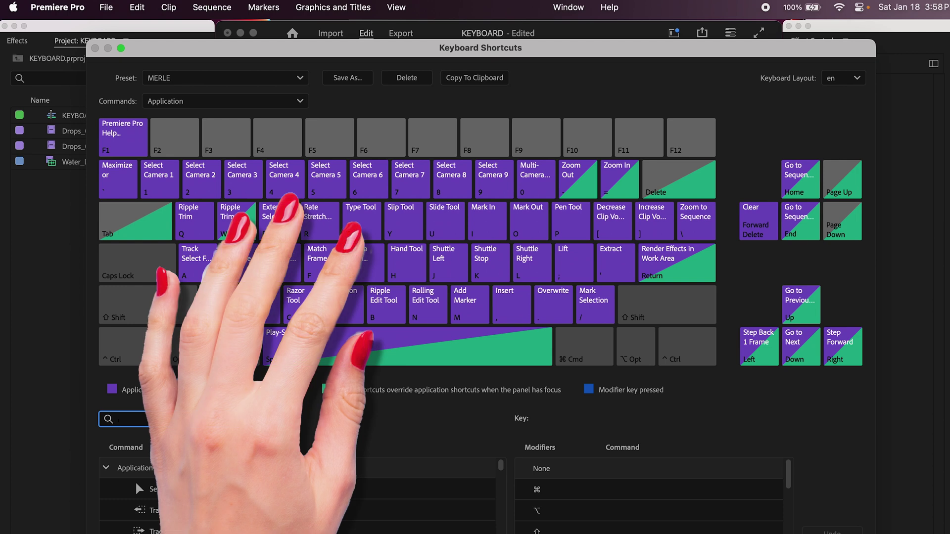
text(lock all)
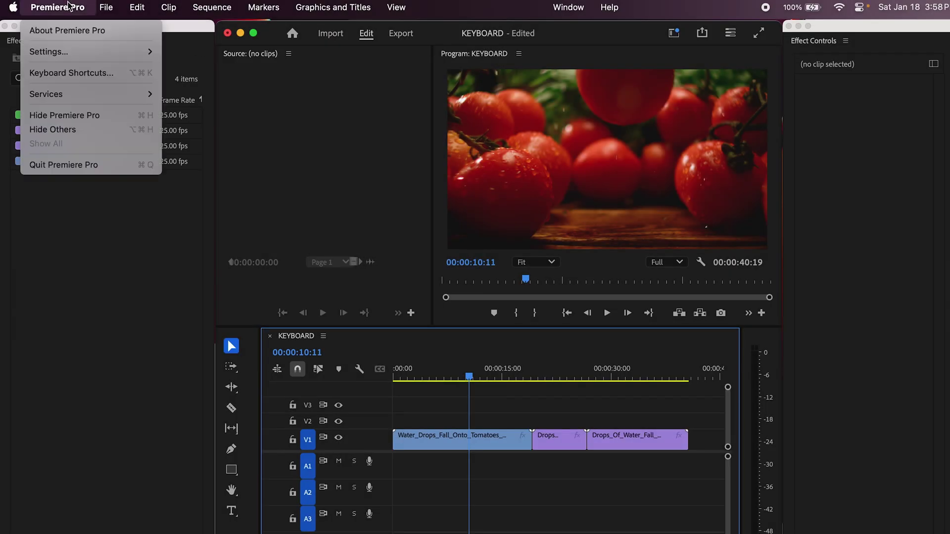
click(79, 73)
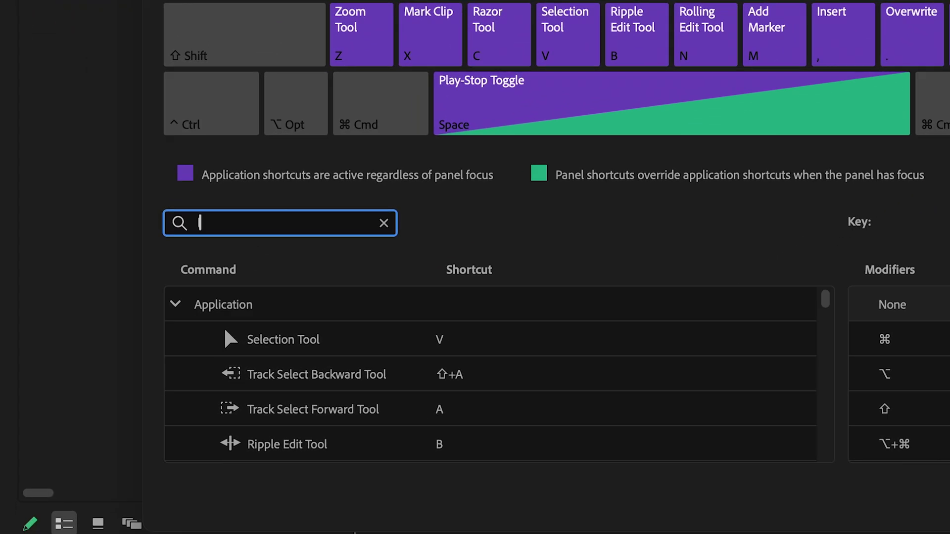
Assign Q to Lock/Unlock All Video Tracks from the 'lock all' search and confirm
text(lock all)
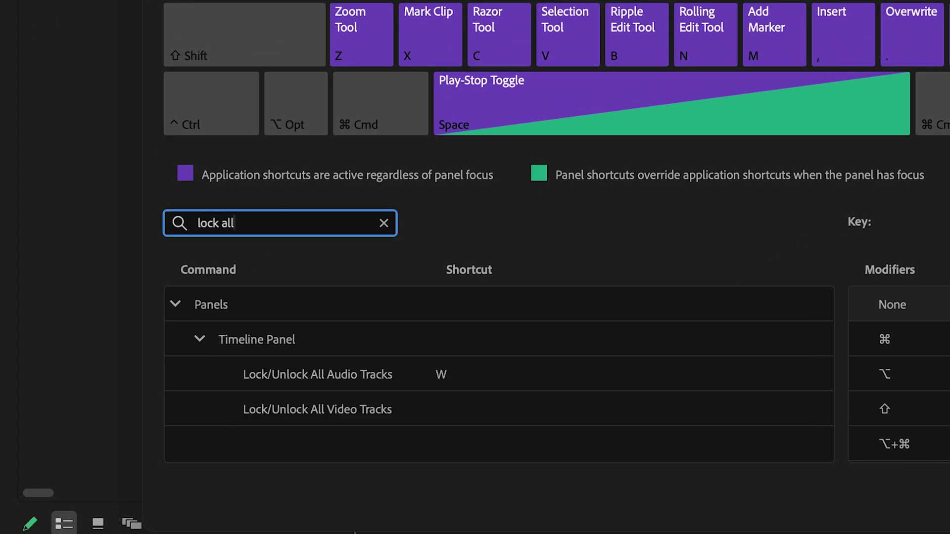
double_click(776, 409)
key(q)
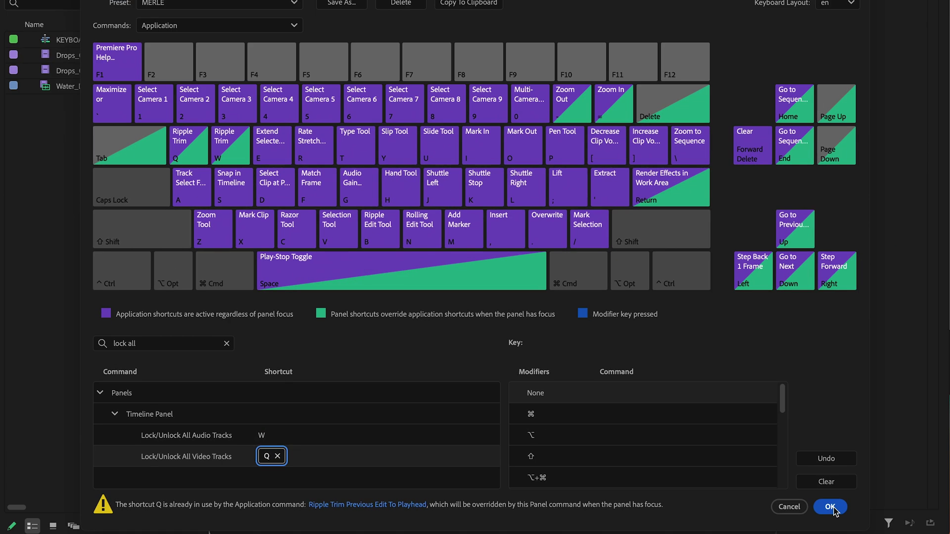
click(836, 508)
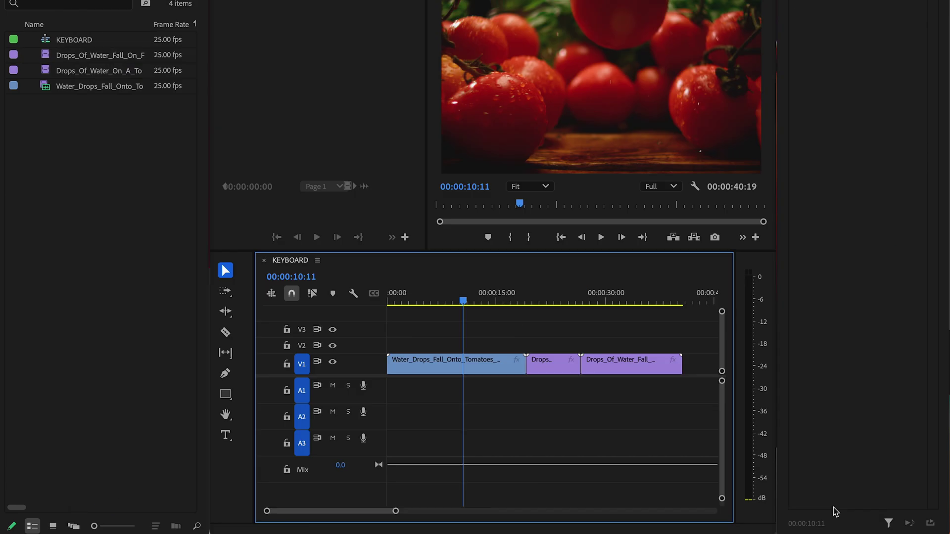
Move the playhead to 00:00:14:10 and lock, then unlock, all video tracks
click(492, 295)
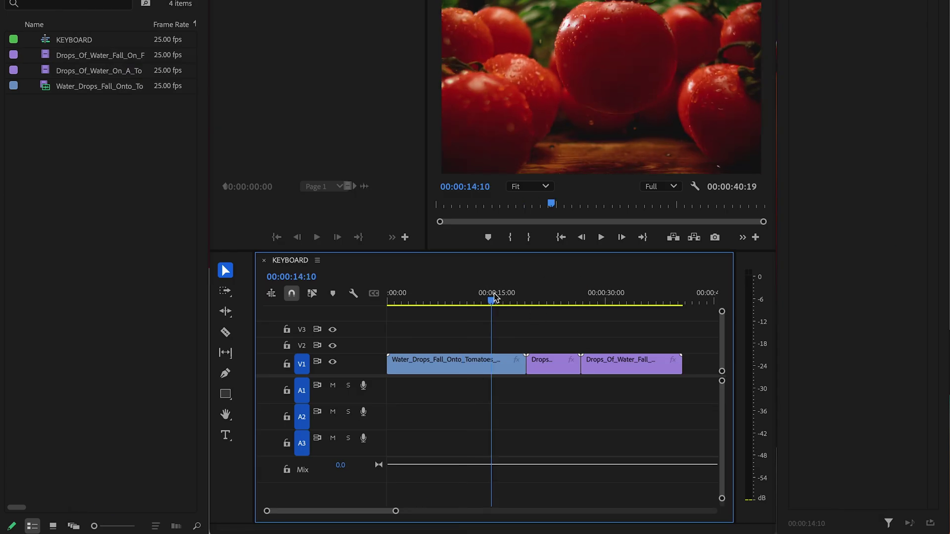
key(ctrl+shift+l)
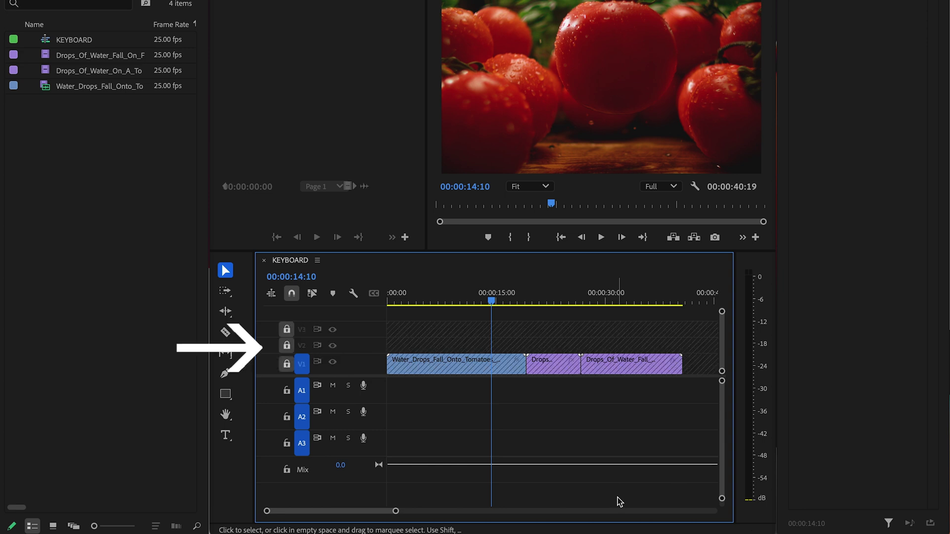
key(ctrl+shift+l)
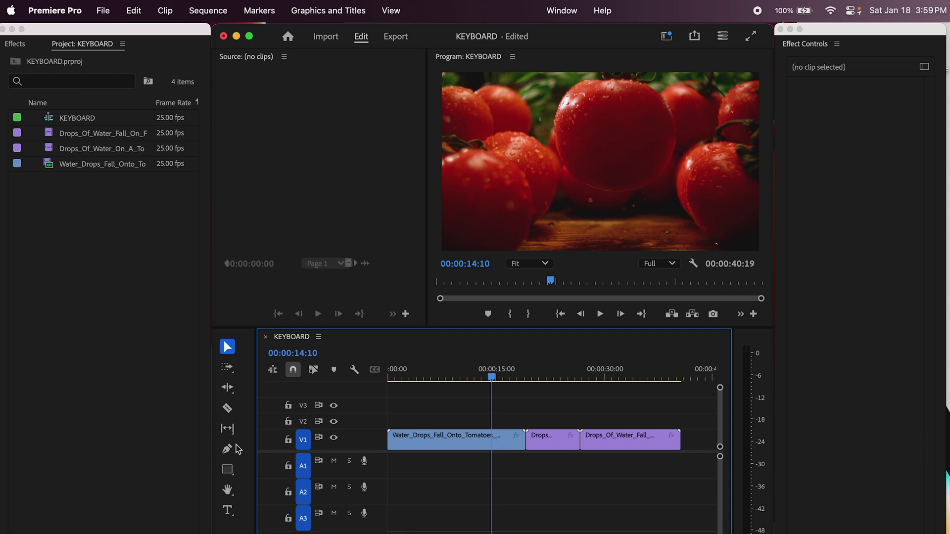
In Keyboard Shortcuts, search 'lock all' and delete the W key from Lock/Unlock All Audio Tracks
click(53, 12)
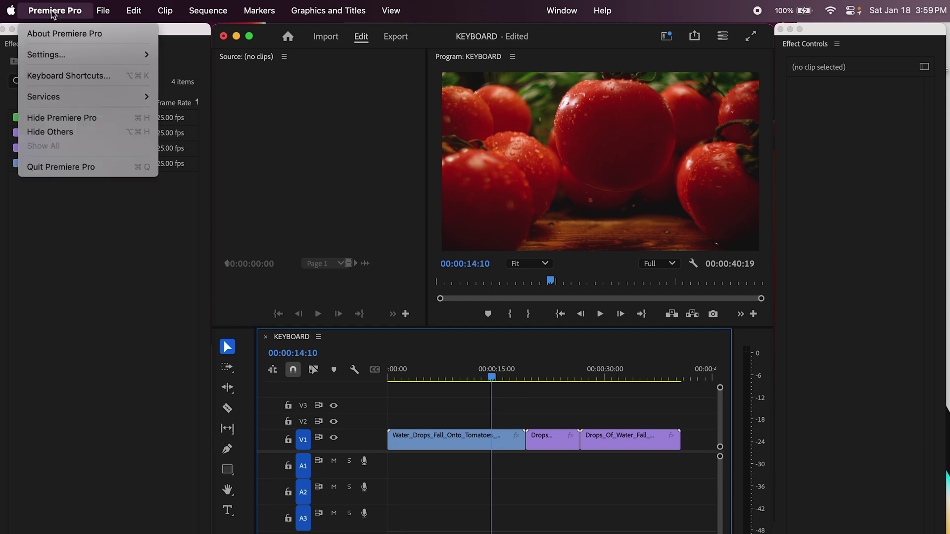
click(64, 77)
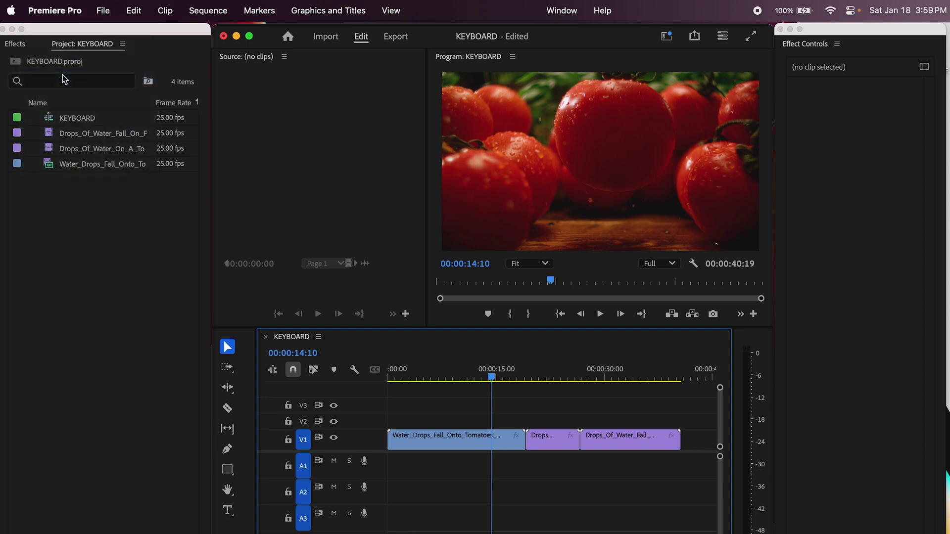
text(lock all)
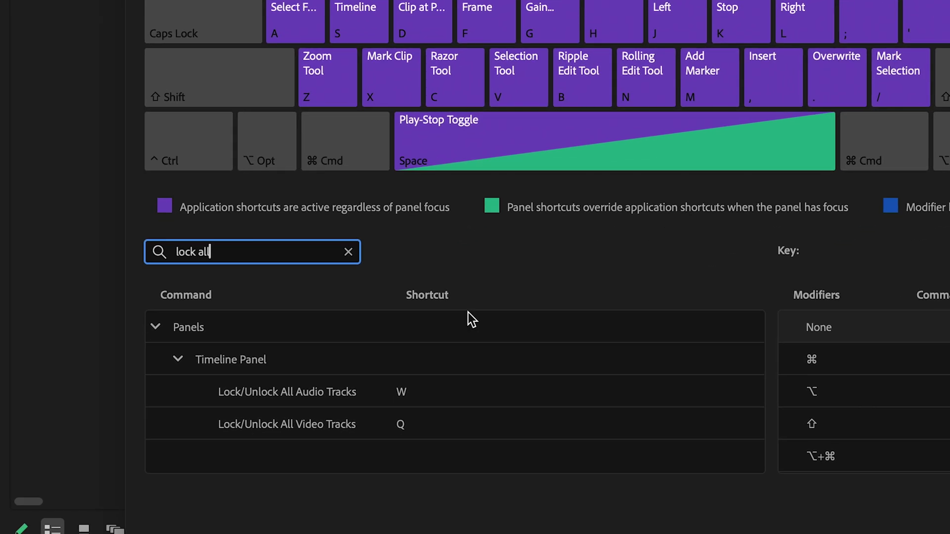
click(268, 512)
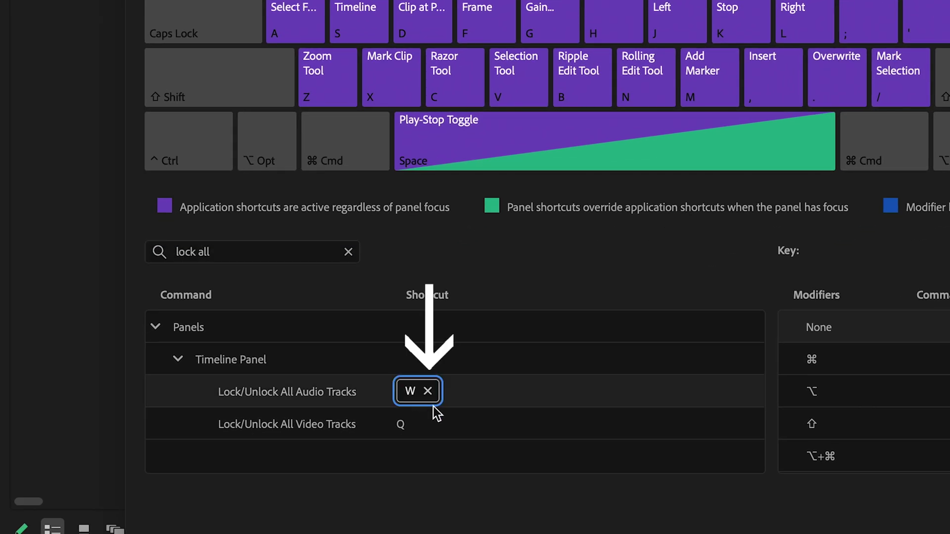
click(428, 391)
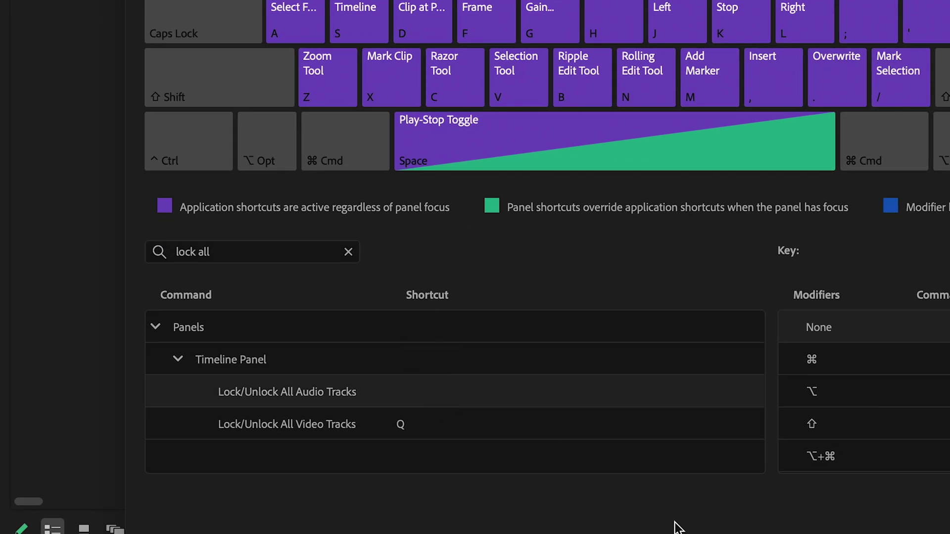